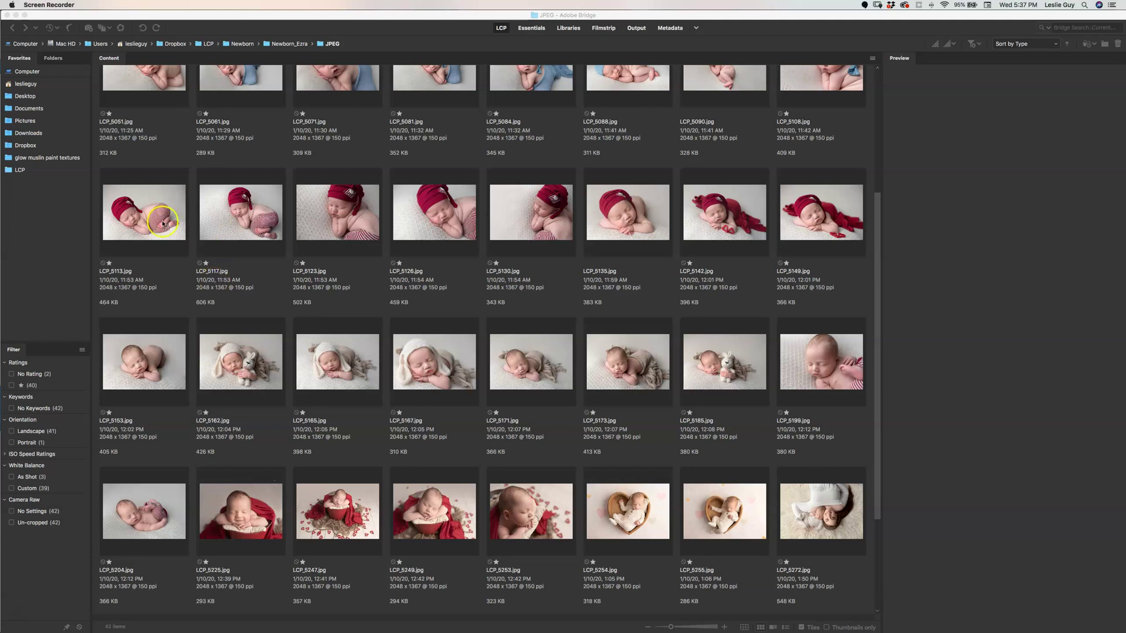
Step: Select all the images in the JPEG folder and open Batch Rename for them
{"action": "left_click", "coordinate": [145, 73]}
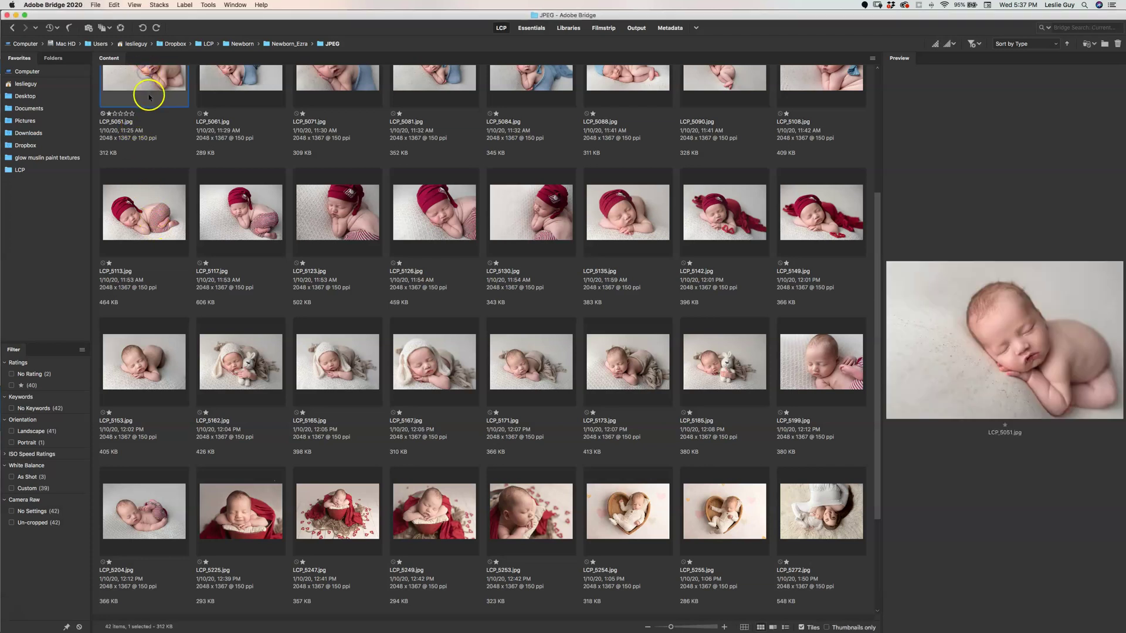
{"action": "key", "text": "super+a"}
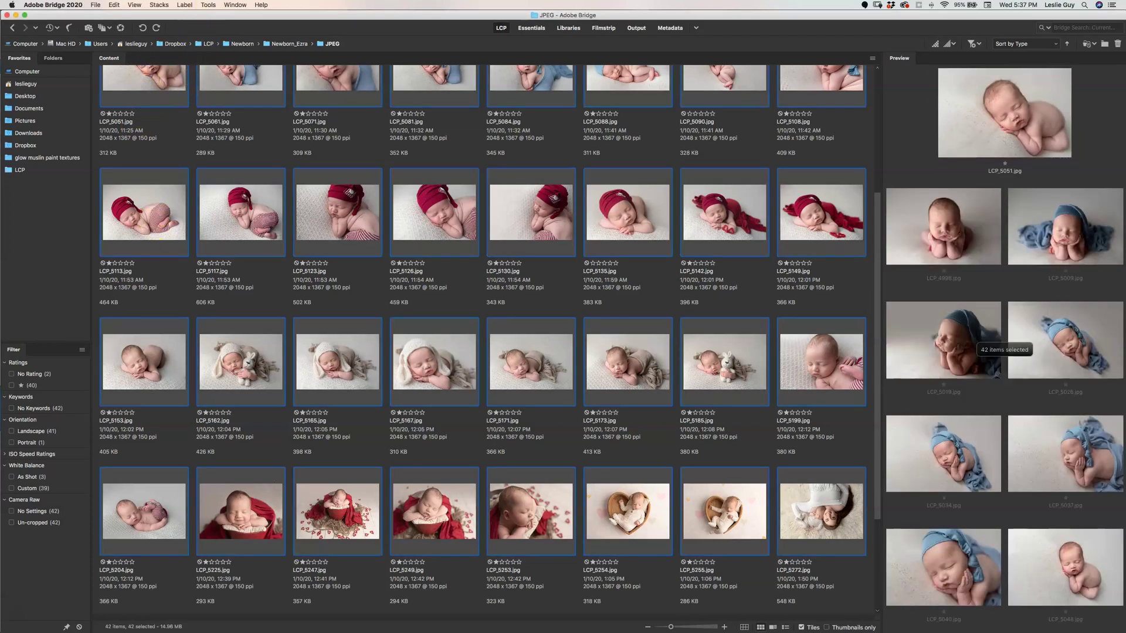
{"action": "left_click", "coordinate": [209, 6]}
{"action": "left_click", "coordinate": [226, 16]}
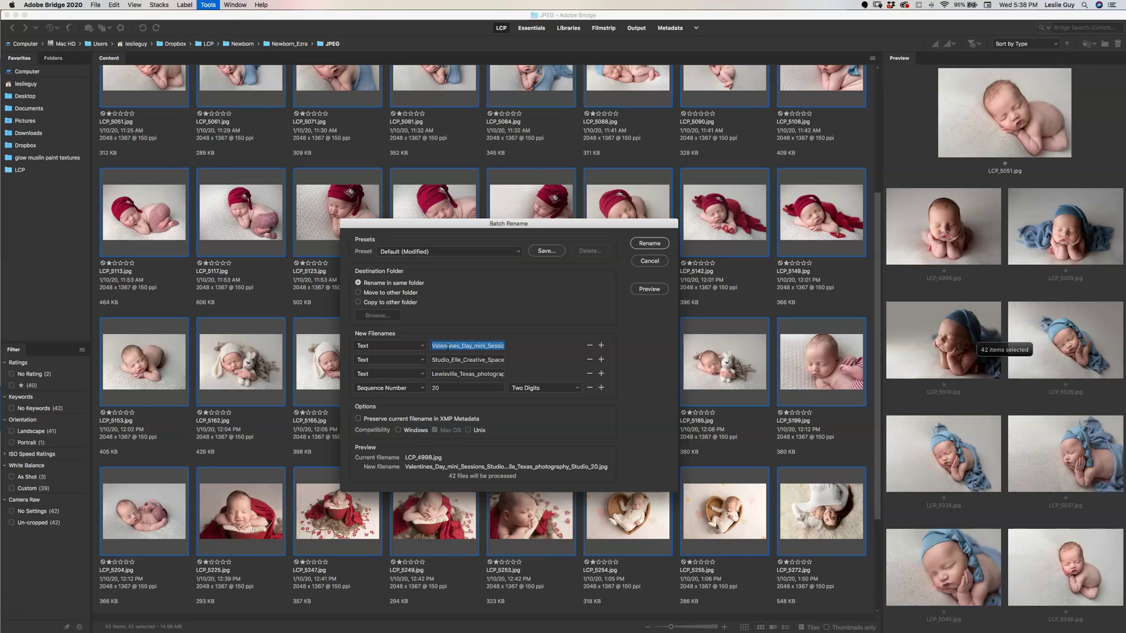
Step: Replace the first text part of the new filename with "Newborn_session_"
{"action": "double_click", "coordinate": [447, 347]}
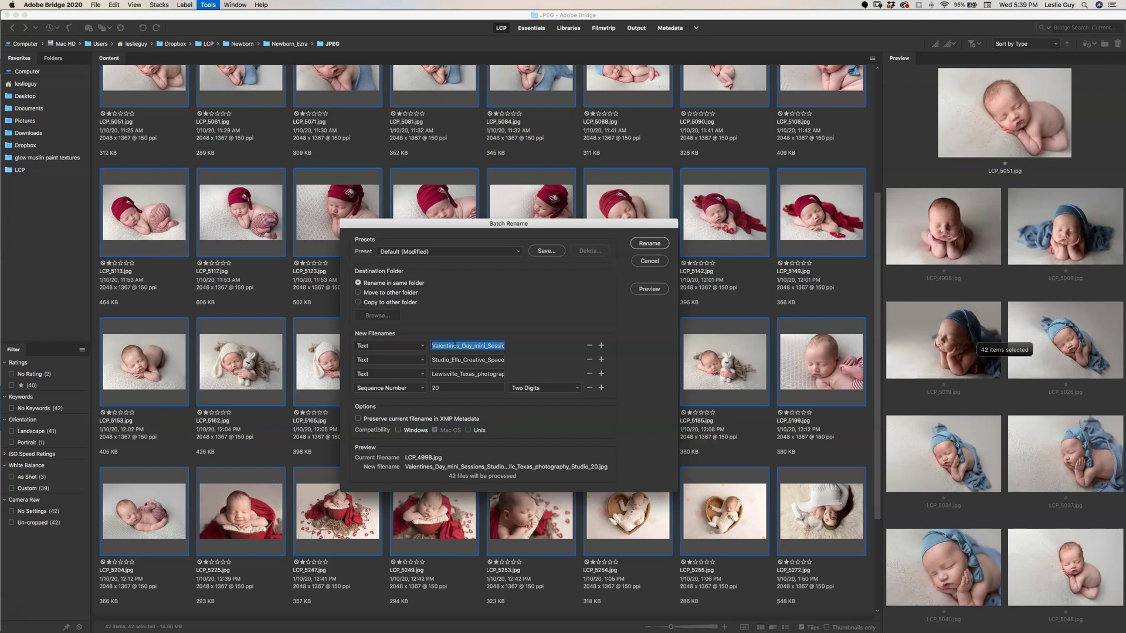
{"action": "left_click", "coordinate": [450, 346]}
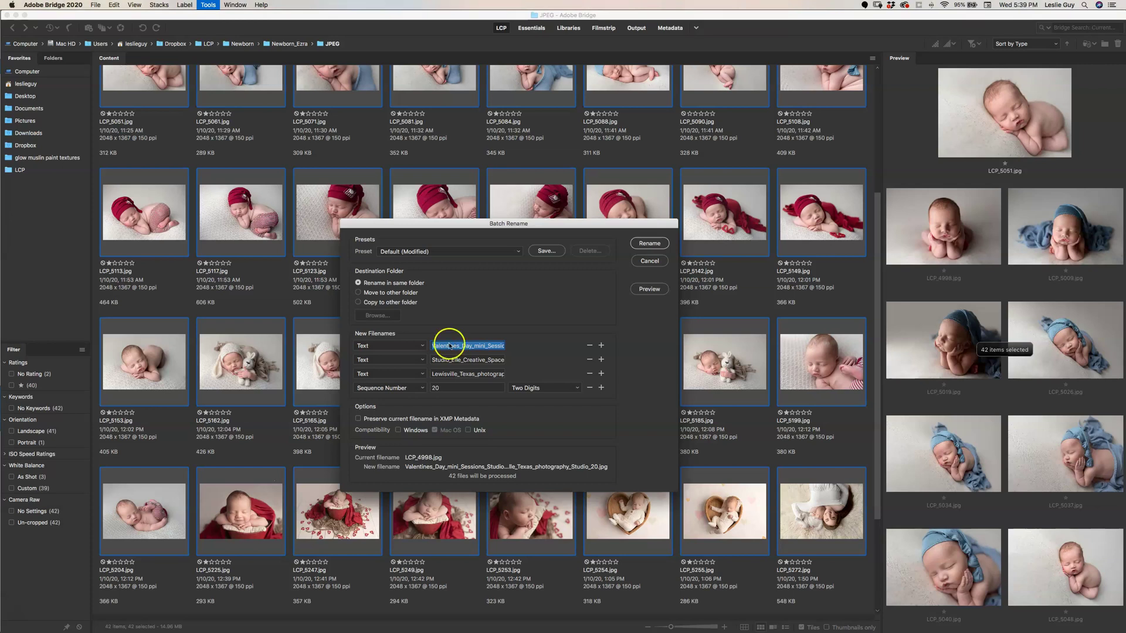
{"action": "left_click", "coordinate": [449, 341]}
{"action": "left_click", "coordinate": [458, 345]}
{"action": "left_click", "coordinate": [456, 347]}
{"action": "left_click", "coordinate": [448, 346]}
{"action": "left_click_drag", "start_coordinate": [434, 346], "coordinate": [509, 351]}
{"action": "type", "text": "Newb"}
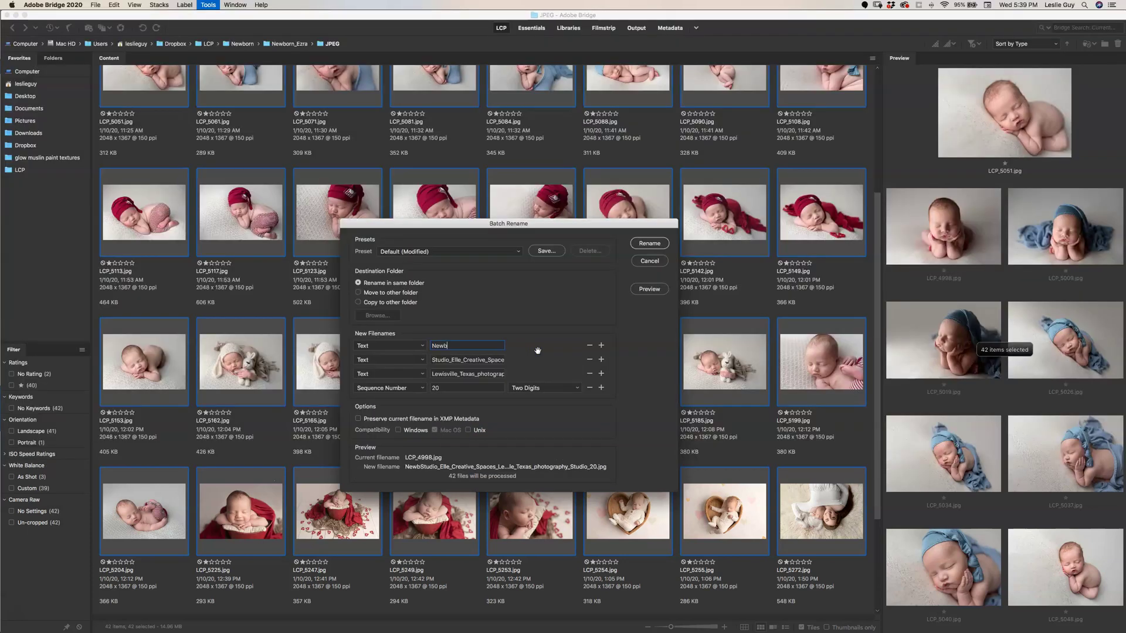
{"action": "type", "text": "orn_sess"}
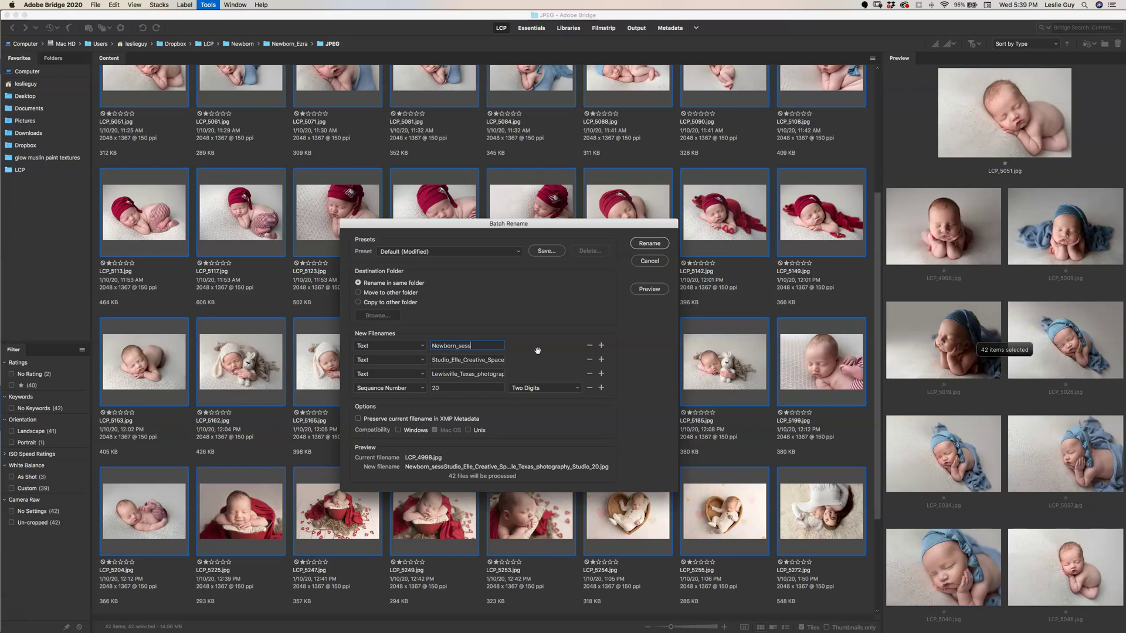
{"action": "type", "text": "ion_"}
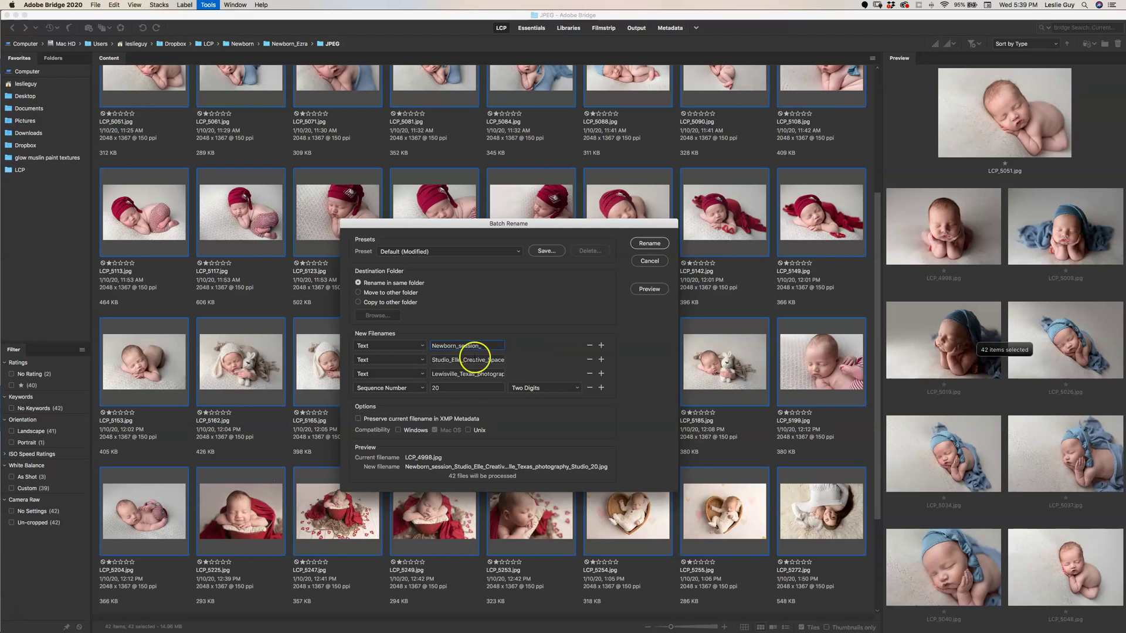
Step: Replace the second text part of the new filename with "Dallas_Texas_"
{"action": "left_click_drag", "start_coordinate": [432, 360], "coordinate": [525, 362]}
{"action": "type", "text": "Dallas"}
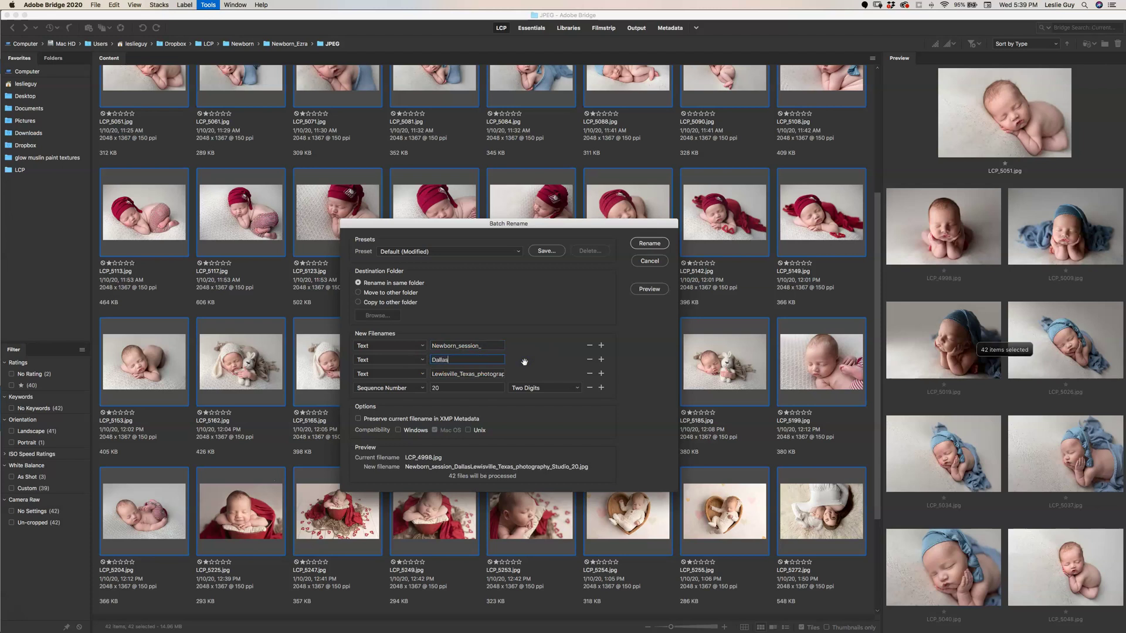
{"action": "type", "text": "_Texas_"}
Step: Replace the third text part of the new filename with "Baby_boy_red_valentines_"
{"action": "left_click_drag", "start_coordinate": [432, 374], "coordinate": [527, 376]}
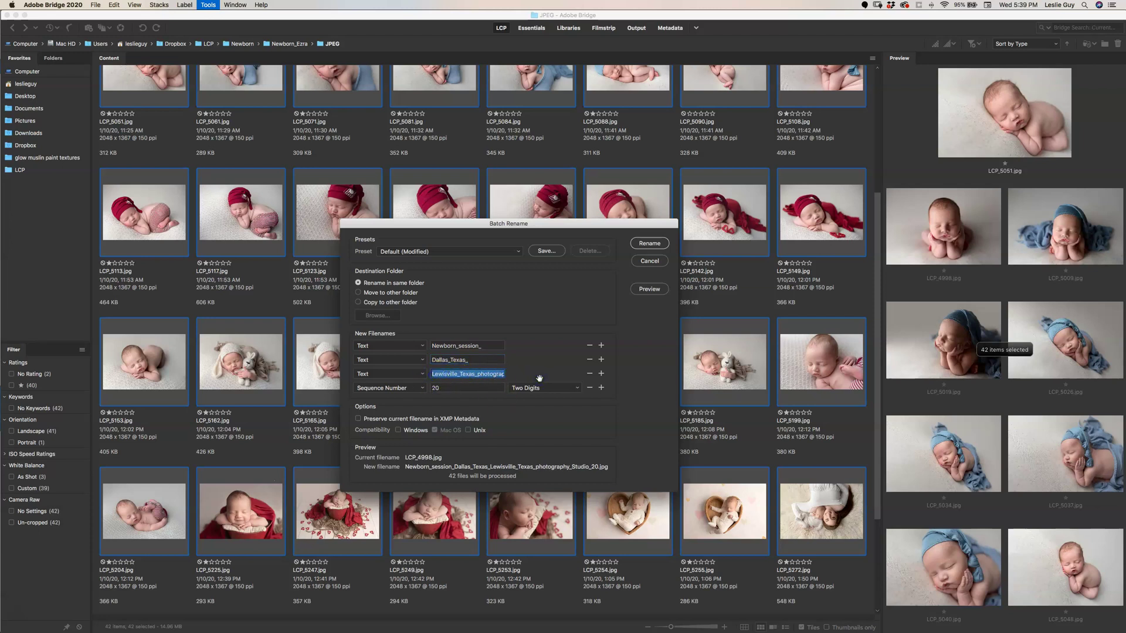
{"action": "type", "text": "Bab"}
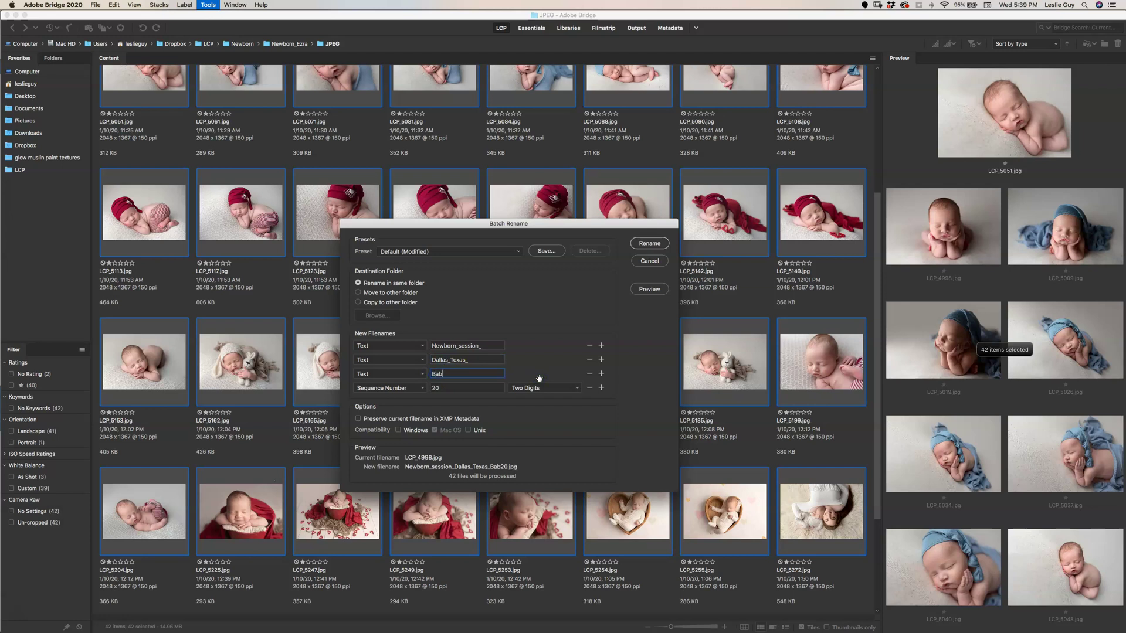
{"action": "type", "text": "y_boy_red_blue_valentines_"}
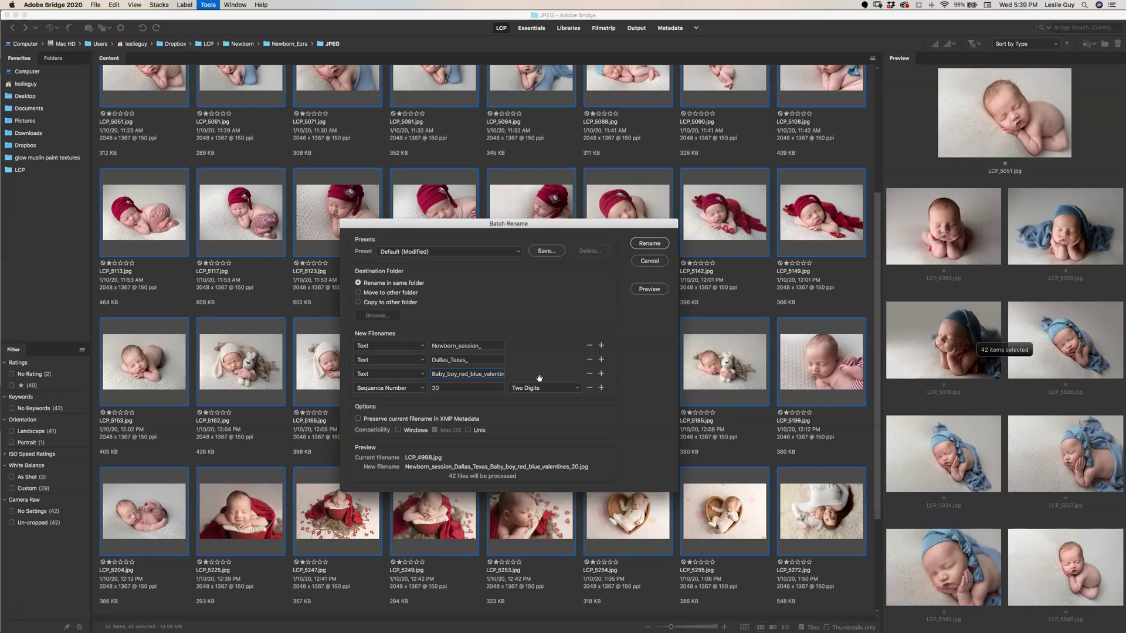
{"action": "left_click_drag", "start_coordinate": [482, 374], "coordinate": [472, 374]}
{"action": "key", "text": "BackSpace"}
{"action": "key", "text": "BackSpace"}
Step: Start the sequence number at 01, keeping the two-digit format
{"action": "left_click_drag", "start_coordinate": [447, 388], "coordinate": [409, 389]}
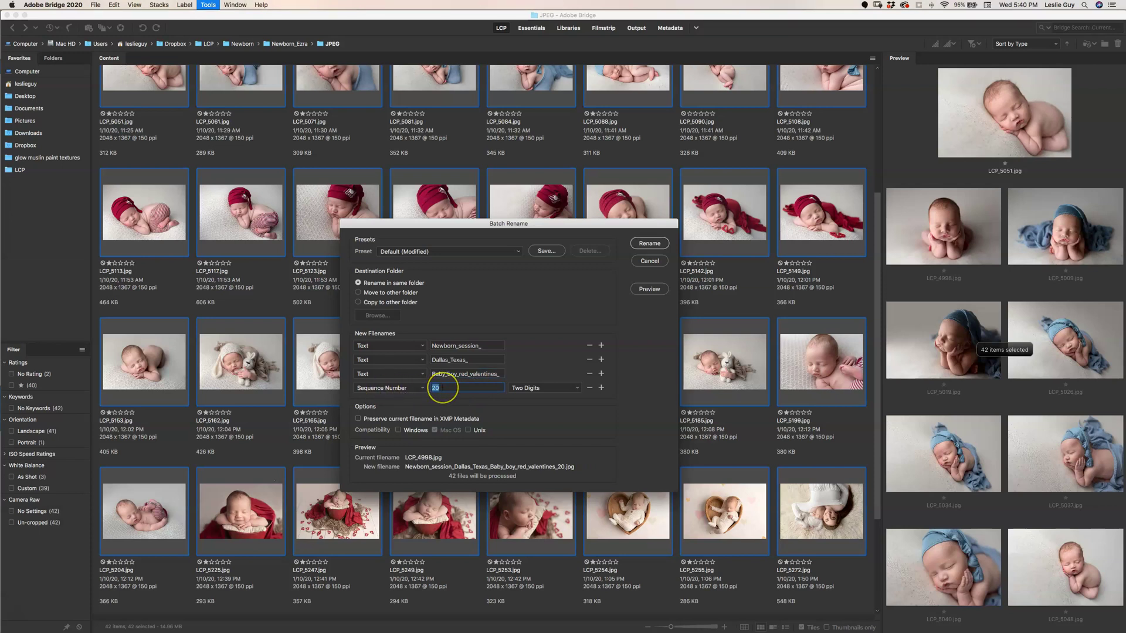
{"action": "type", "text": "01"}
{"action": "left_click", "coordinate": [520, 390]}
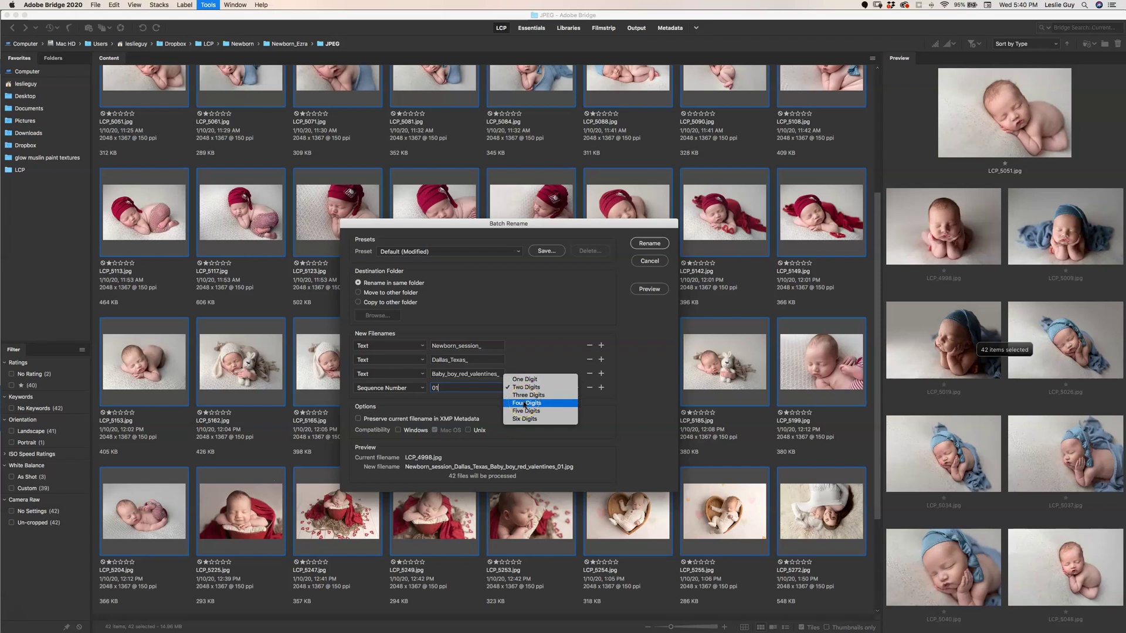
{"action": "left_click", "coordinate": [536, 404]}
{"action": "left_click", "coordinate": [475, 400]}
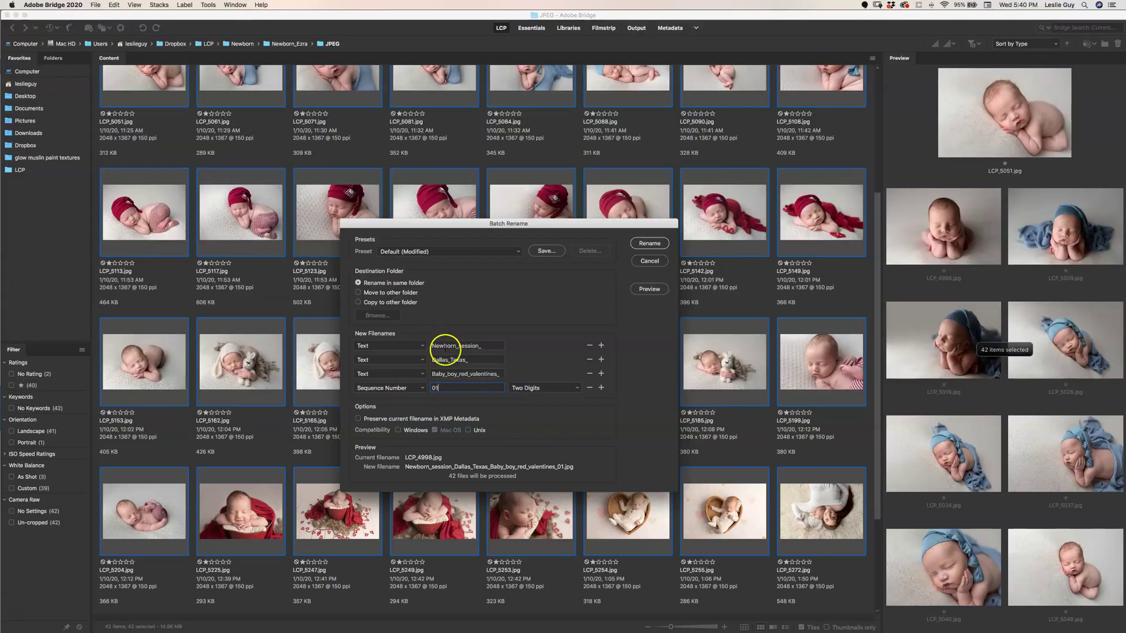
{"action": "left_click", "coordinate": [470, 388]}
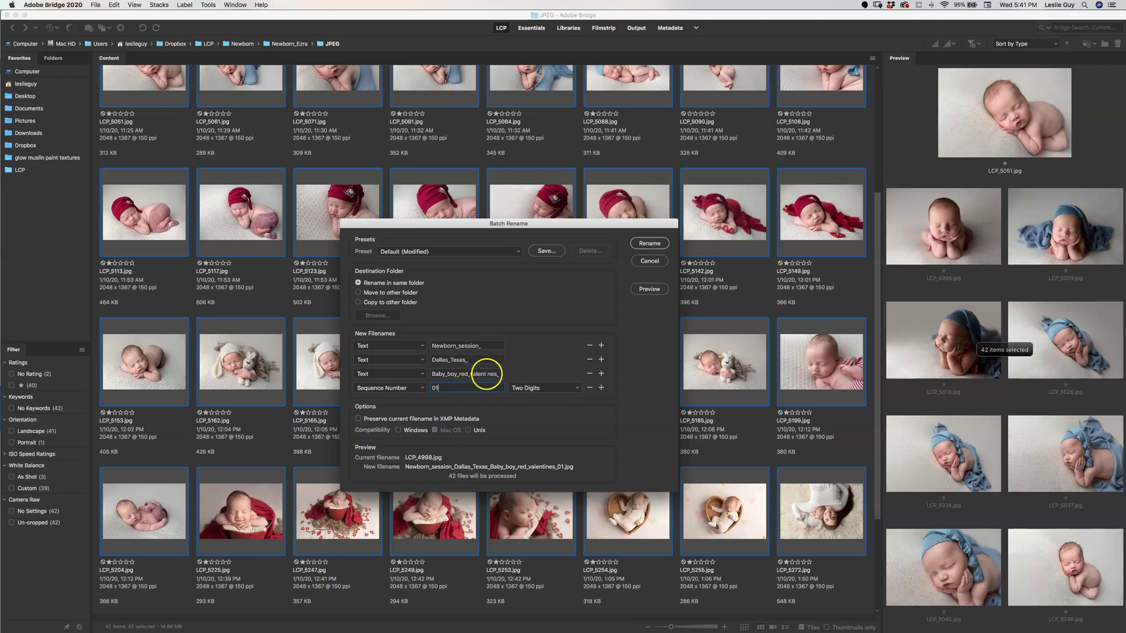
Step: Append "easter_bunny_" to the third text part, run the batch rename, and check the renamed files
{"action": "left_click", "coordinate": [499, 374]}
{"action": "type", "text": "easter_bunny"}
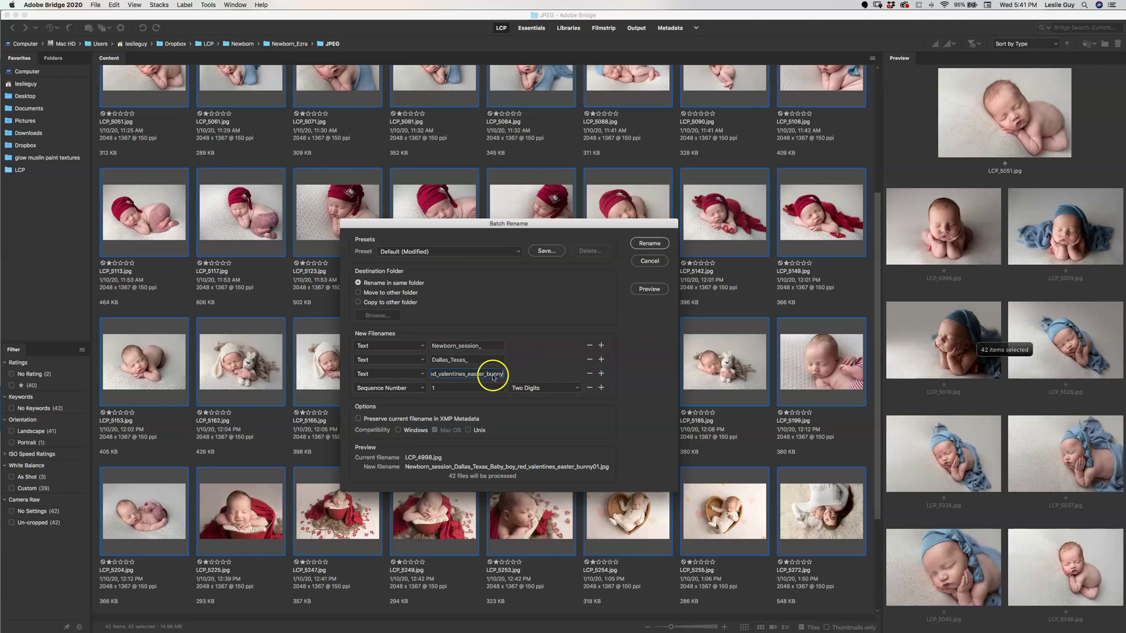
{"action": "type", "text": "_"}
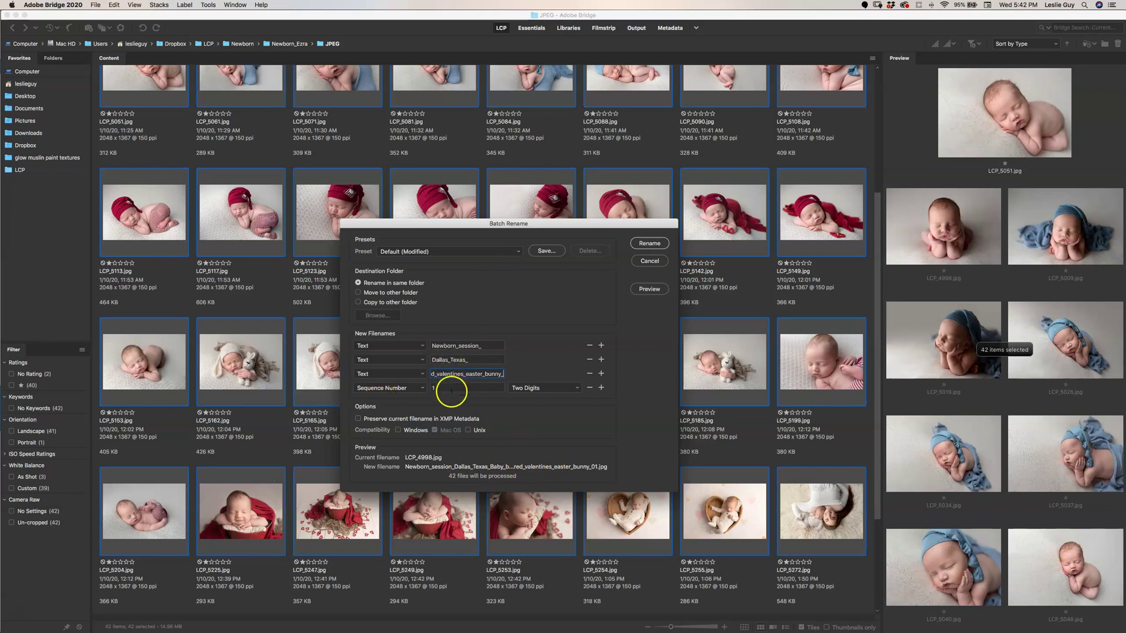
{"action": "left_click", "coordinate": [649, 243]}
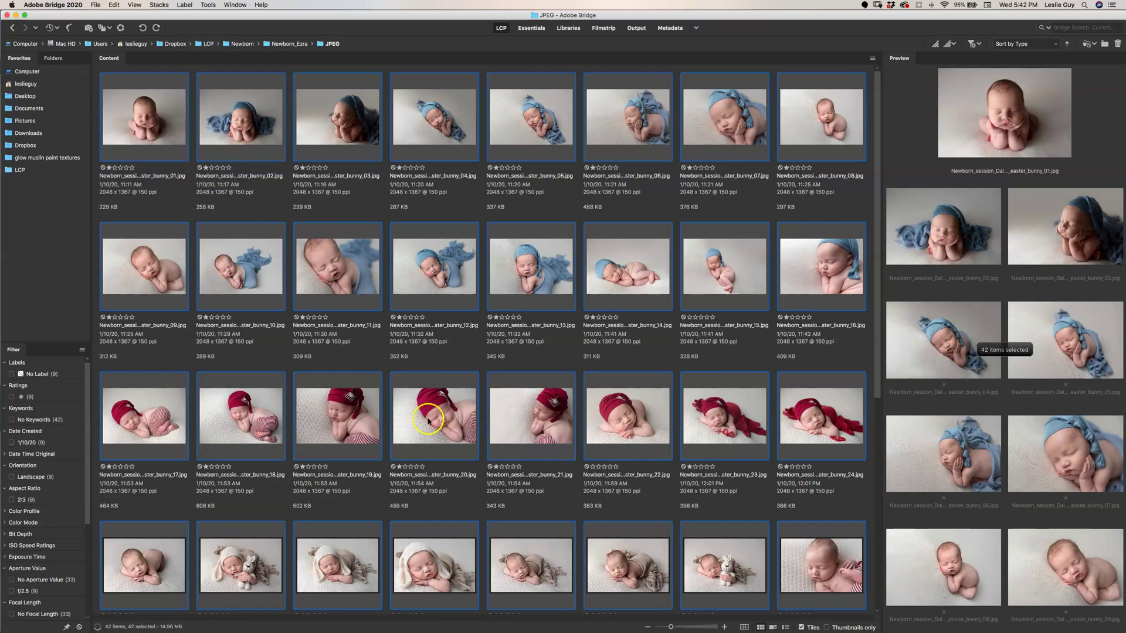
{"action": "scroll", "coordinate": [425, 433], "scroll_direction": "down", "scroll_amount": 5}
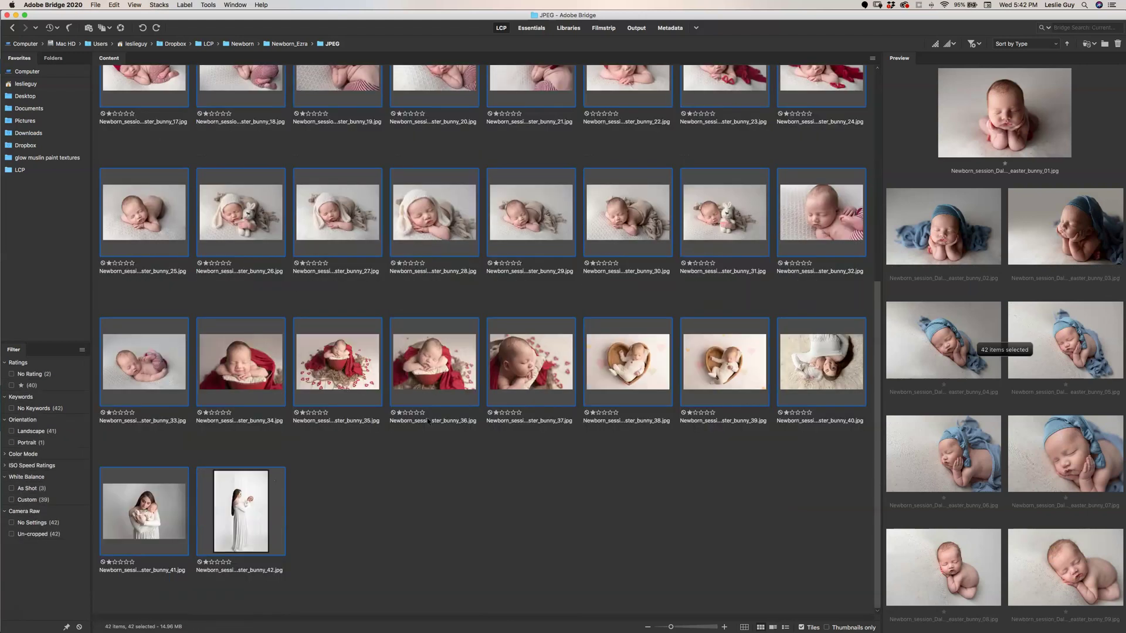